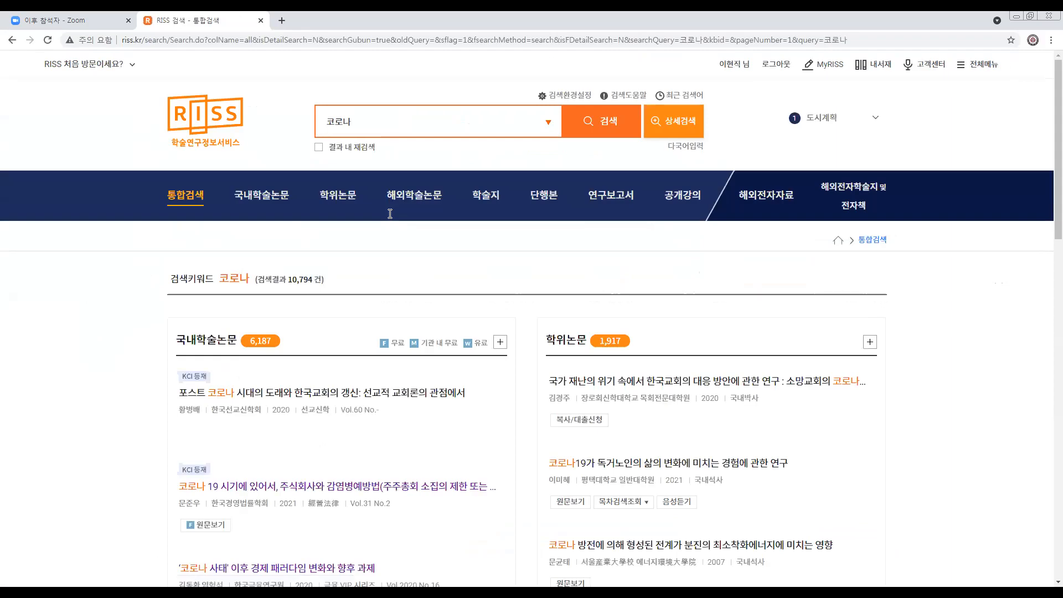
Open the full book results (단행본) for 코로나 and view the record of "코로나 ing : 우리는 어떤 뉴딜이 필요한가?".
scroll(381, 349, down, 3)
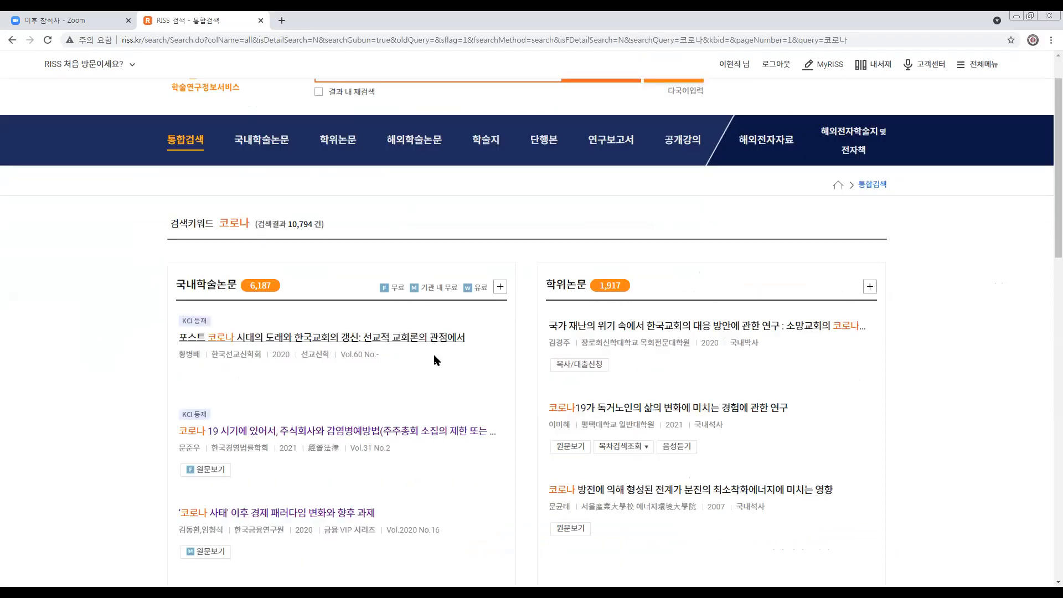
scroll(379, 375, down, 3)
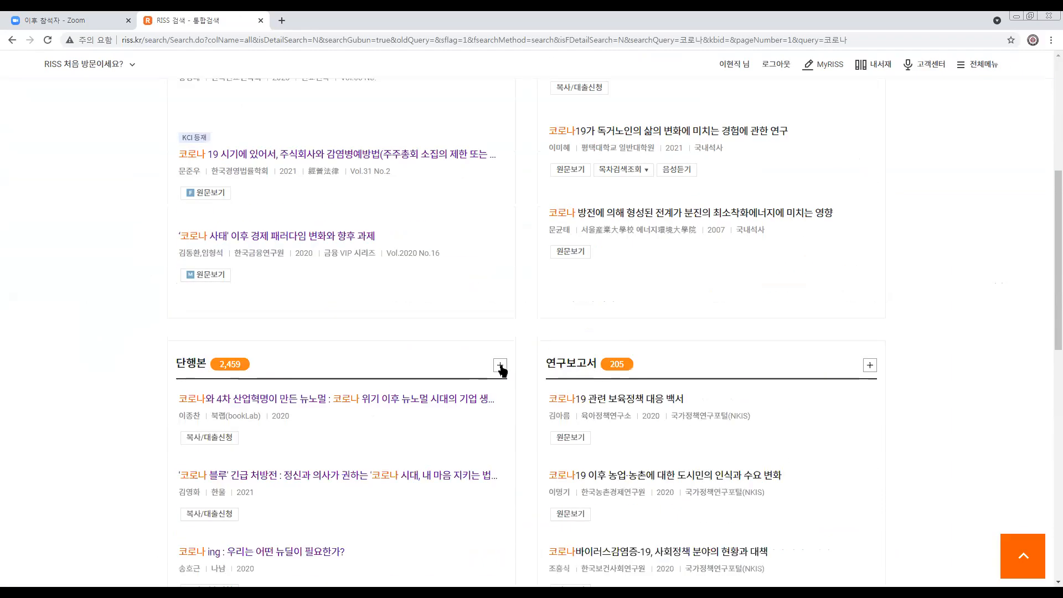
click(502, 369)
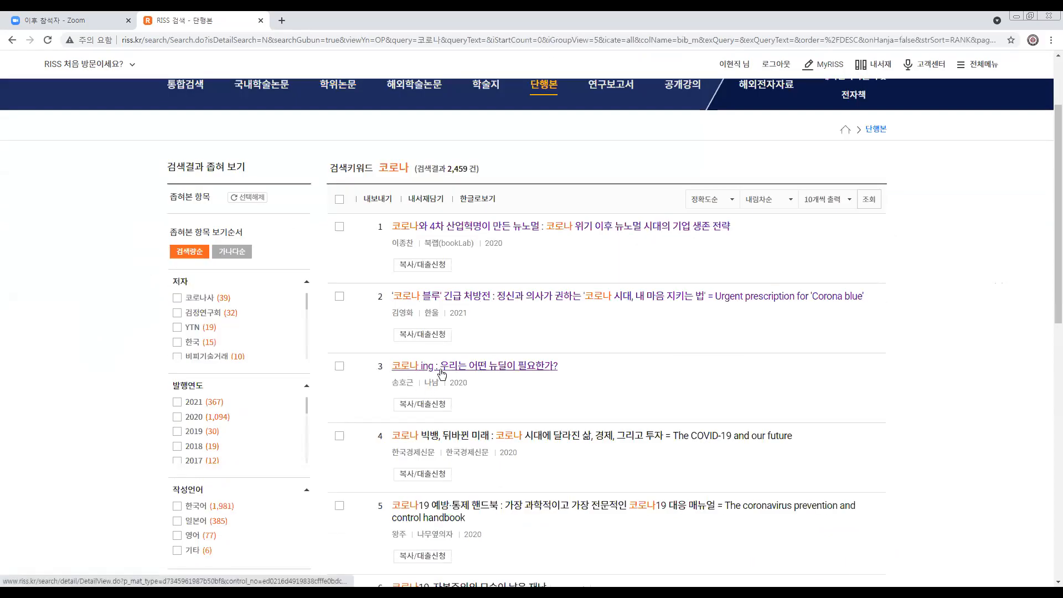
click(529, 375)
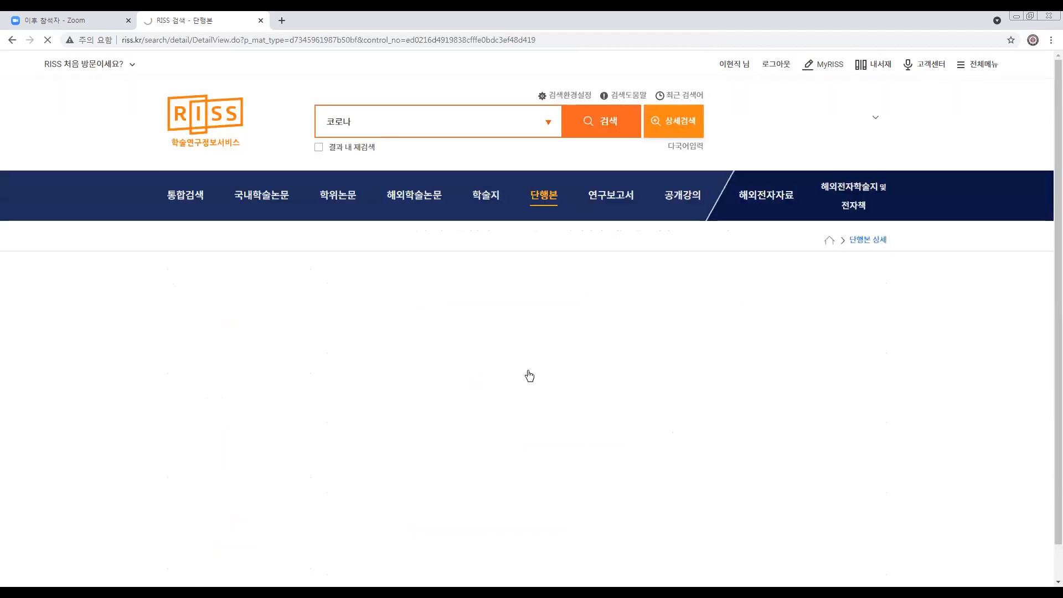
scroll(527, 372, down, 5)
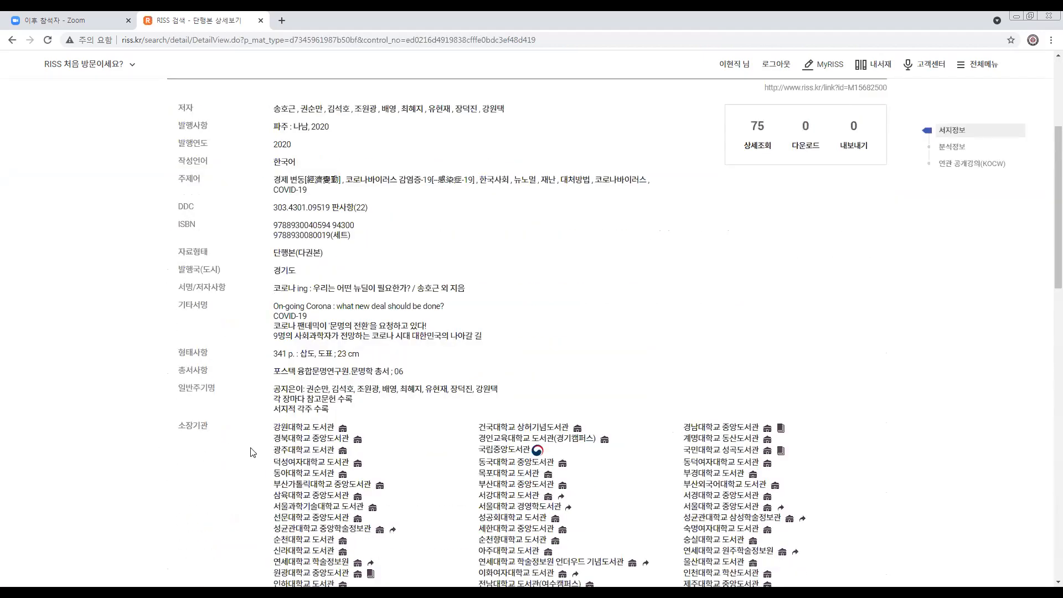
Search the book's detail page for 김천 and look through its list of holding libraries.
key(ctrl+f)
text(김천)
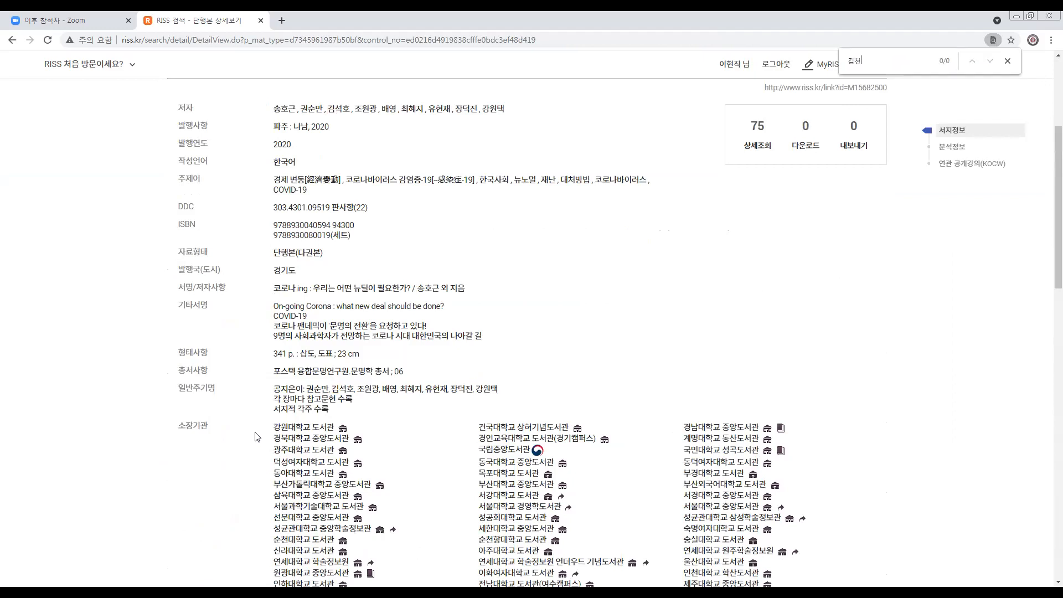
key(Escape)
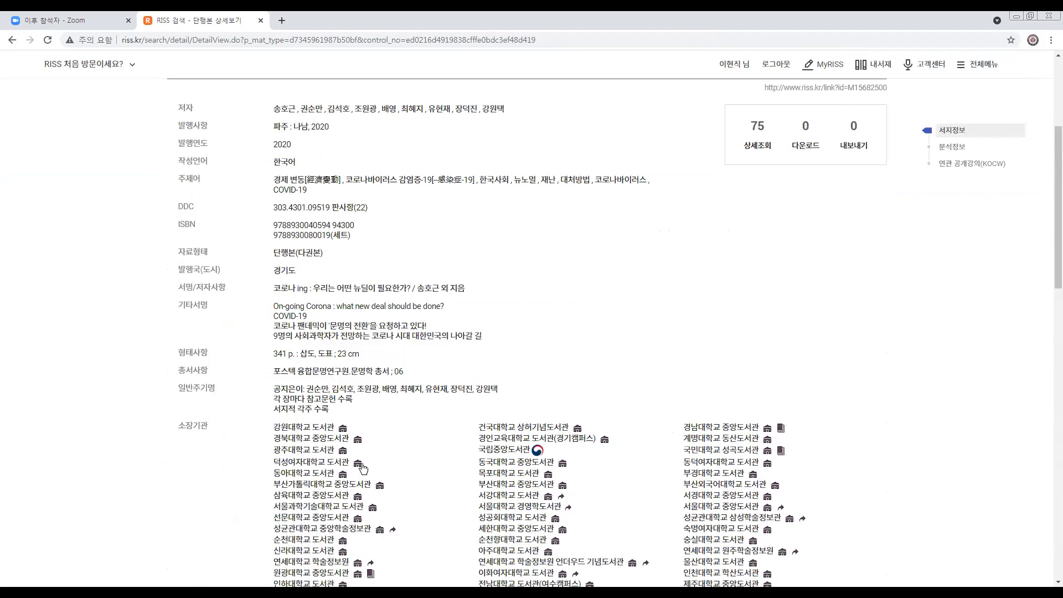
scroll(374, 468, down, 1)
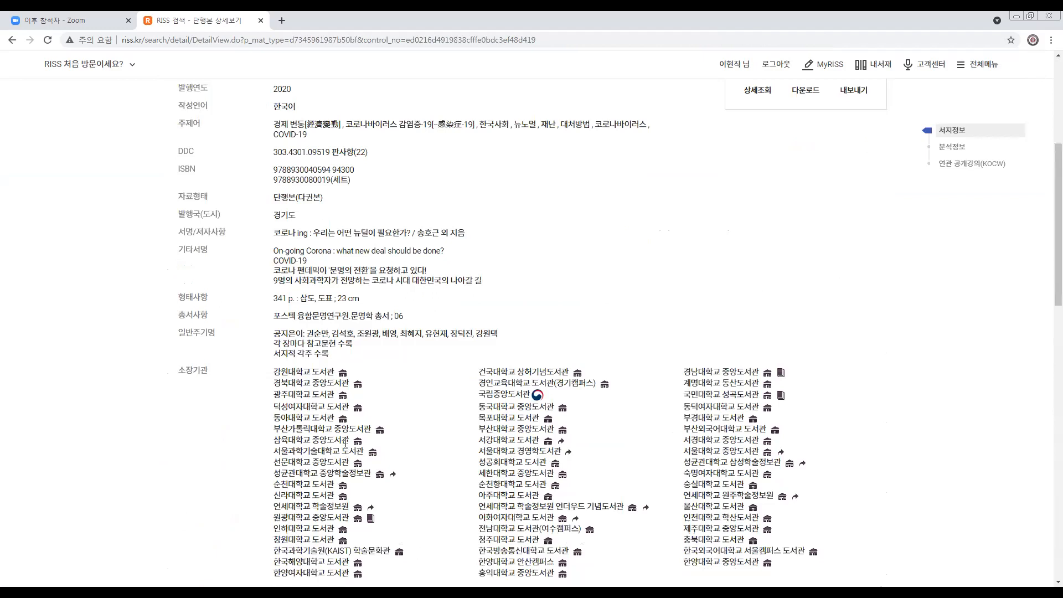
scroll(344, 446, down, 1)
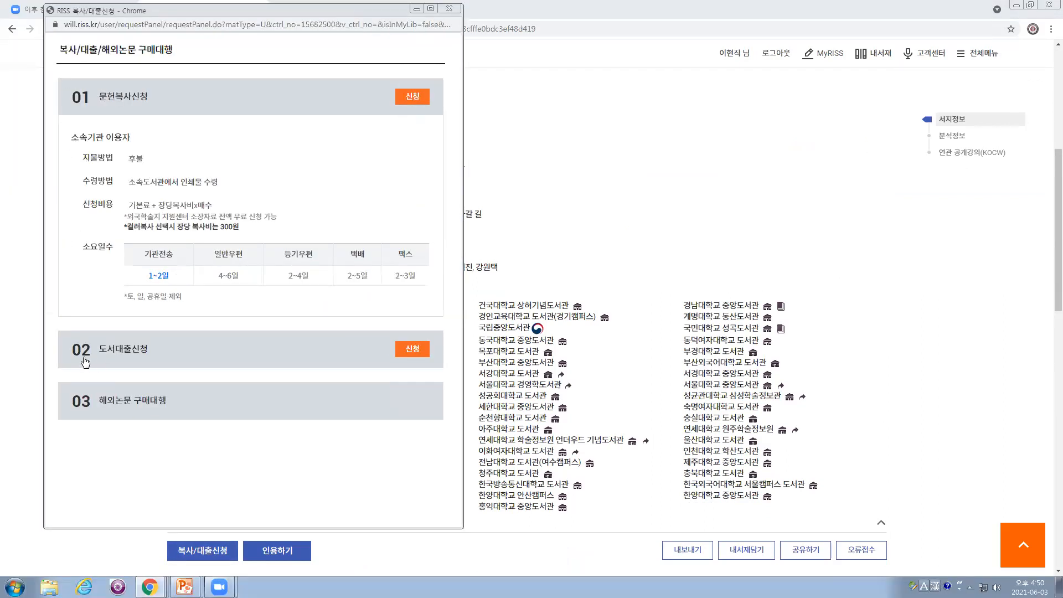
Start a book loan request (도서대출신청) for the book and enable SMS notification in the contact details.
click(411, 353)
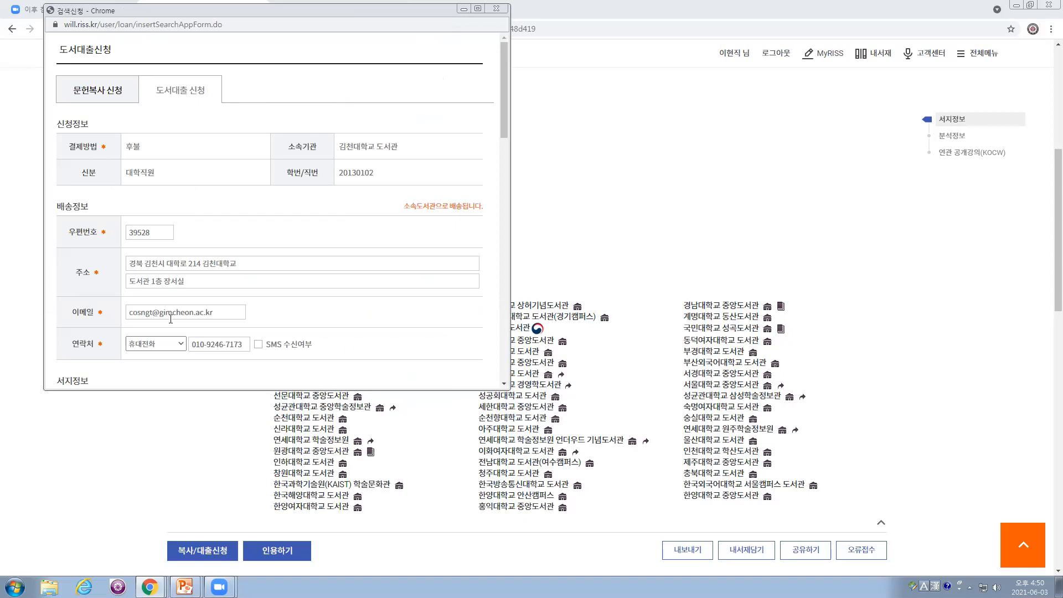
scroll(166, 315, down, 1)
drag(63, 153, 377, 305)
click(379, 300)
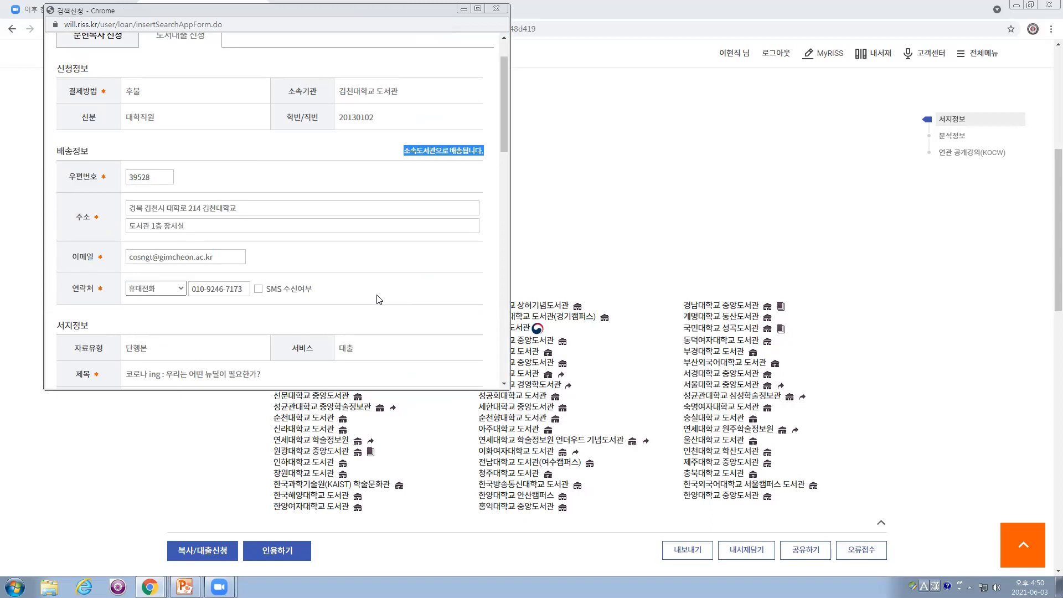
click(379, 299)
click(258, 291)
Choose 경북대학교 중앙도서관 from the holding libraries as the providing library for the loan request.
scroll(347, 281, down, 2)
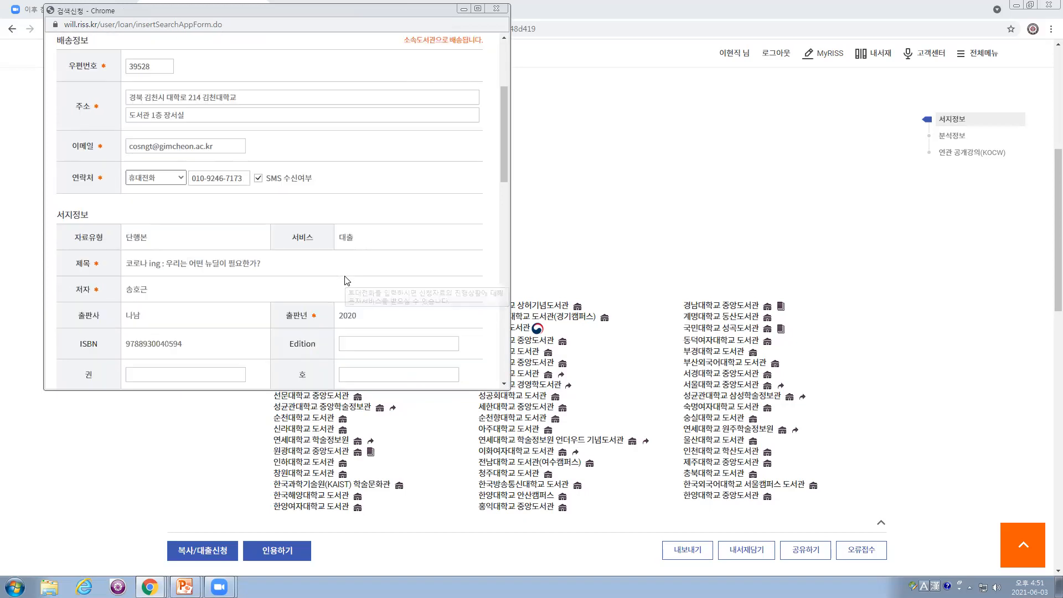
scroll(347, 281, down, 8)
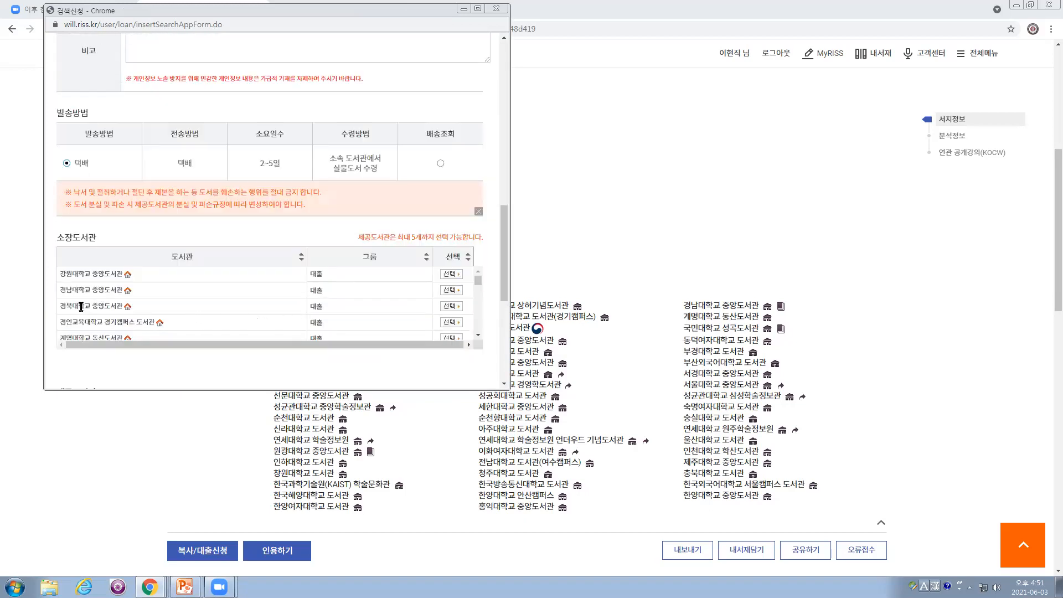
drag(61, 306, 123, 310)
scroll(108, 299, down, 1)
scroll(134, 324, up, 2)
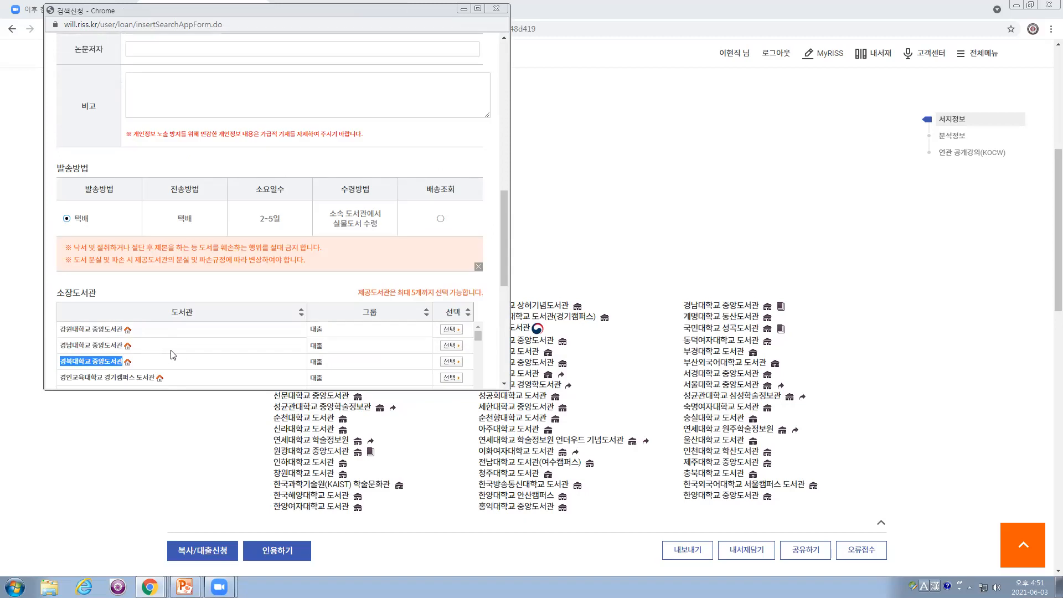
scroll(141, 356, down, 1)
scroll(140, 357, up, 1)
scroll(358, 354, down, 5)
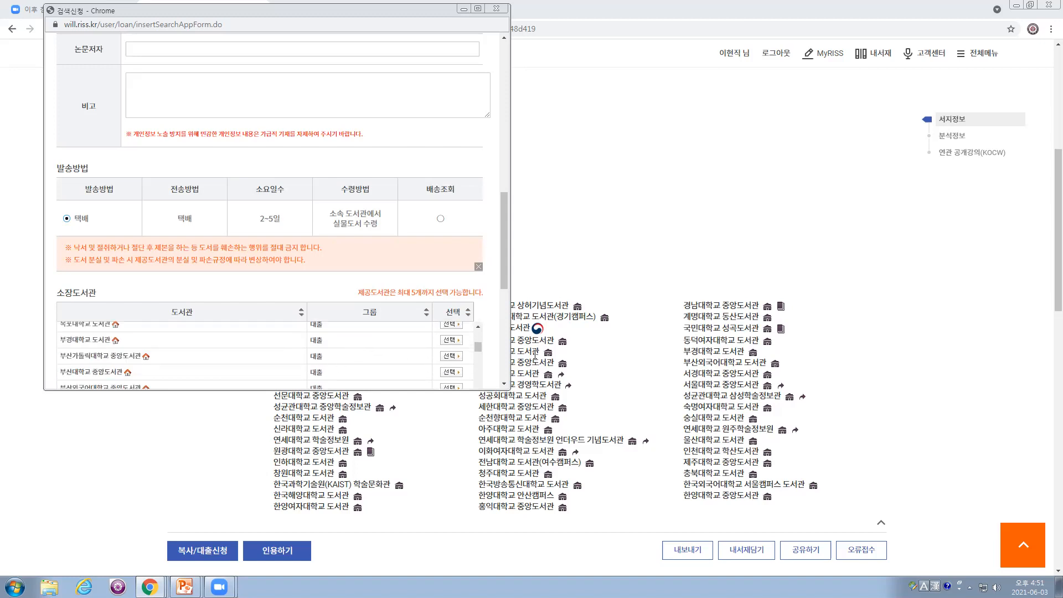
scroll(505, 299, down, 1)
scroll(505, 299, down, 4)
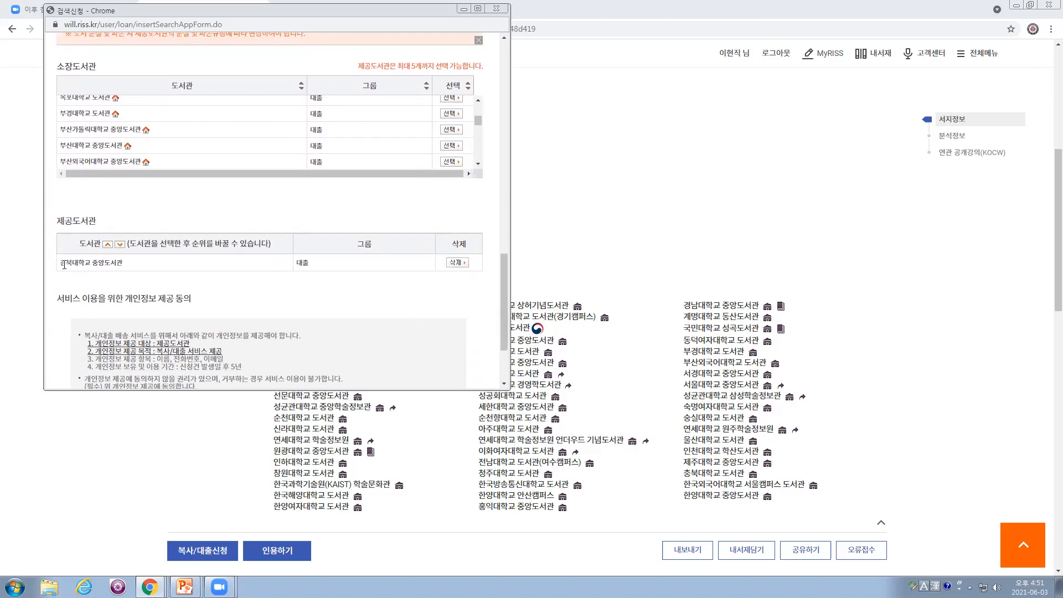
Copy the university name 경북대학교 from the providing library entry of the loan request.
scroll(111, 277, up, 10)
scroll(199, 328, down, 8)
scroll(197, 325, down, 5)
scroll(197, 324, up, 3)
drag(72, 267, 111, 278)
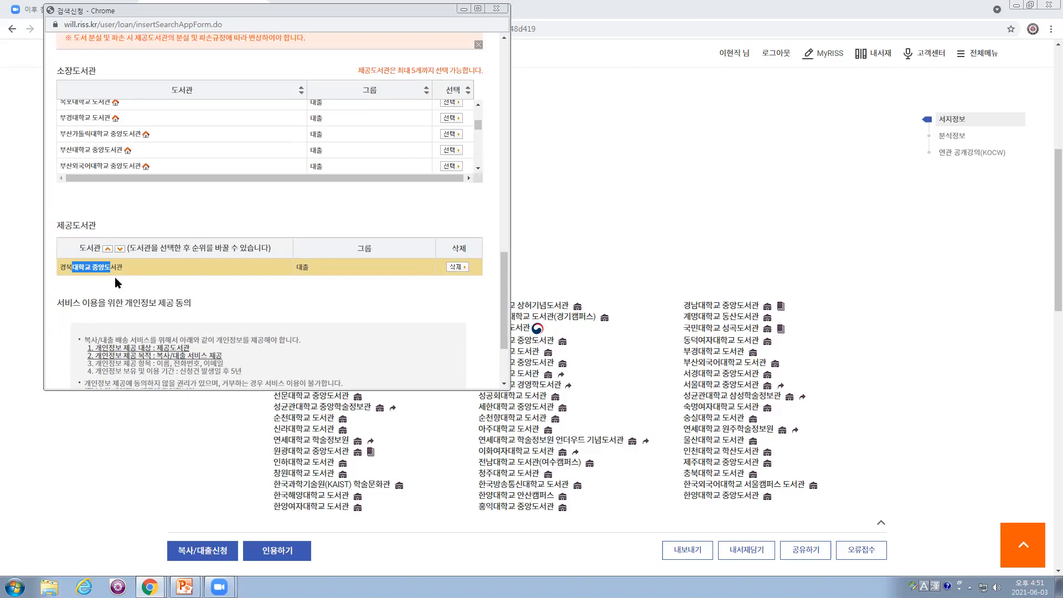
click(143, 283)
drag(92, 268, 59, 268)
key(ctrl+c)
Search the web for "경북대학교 도서관" in a new browser tab and open the library's website.
click(635, 204)
click(283, 14)
key(ctrl+v)
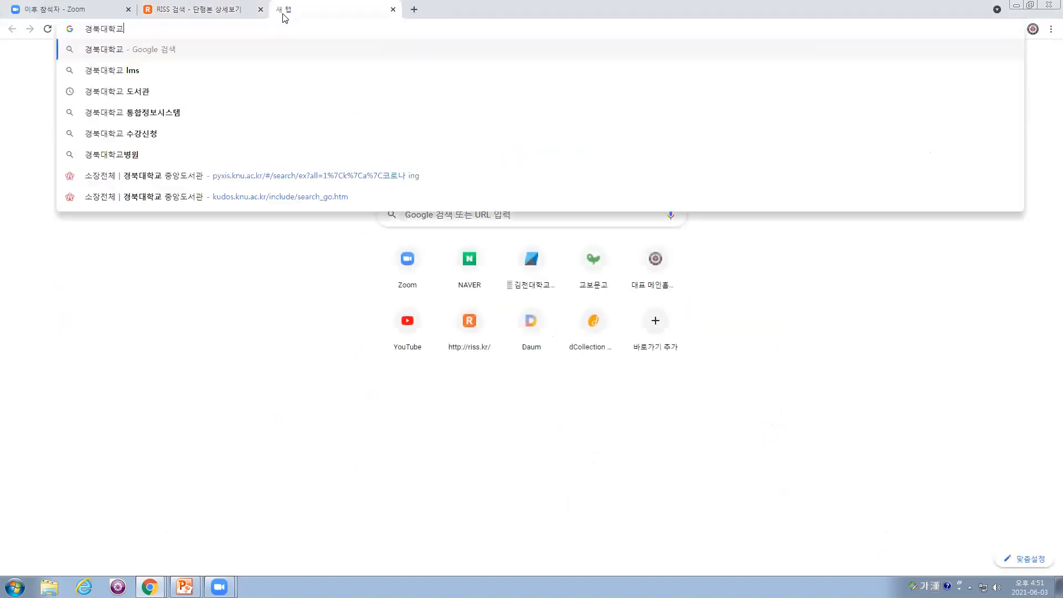
text(도서관)
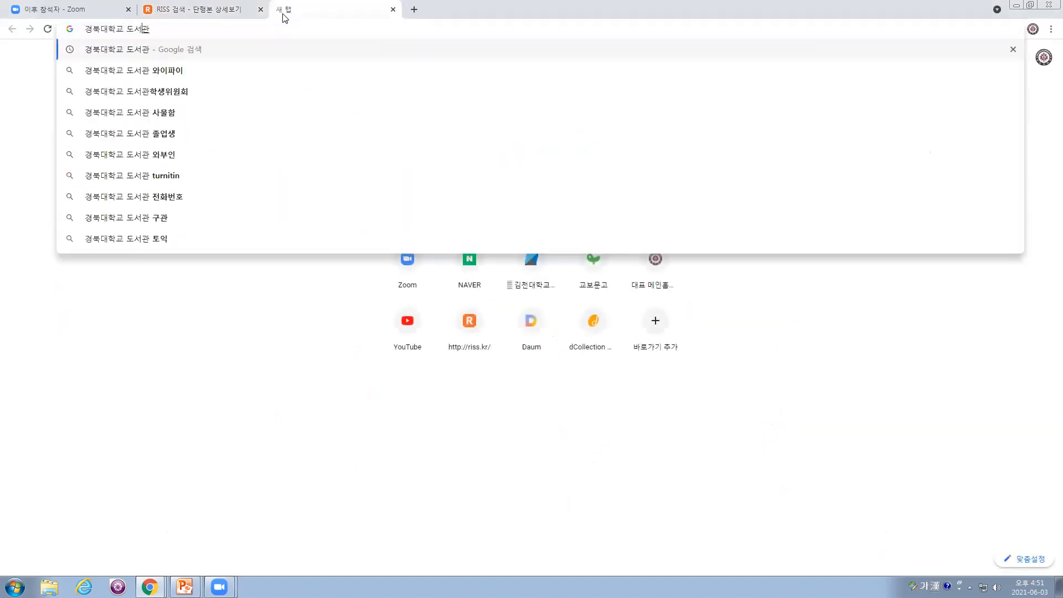
key(Return)
click(203, 161)
Copy "코로나 in" from the book title in the RISS record and search the 경북대학교 library holdings for it.
click(202, 9)
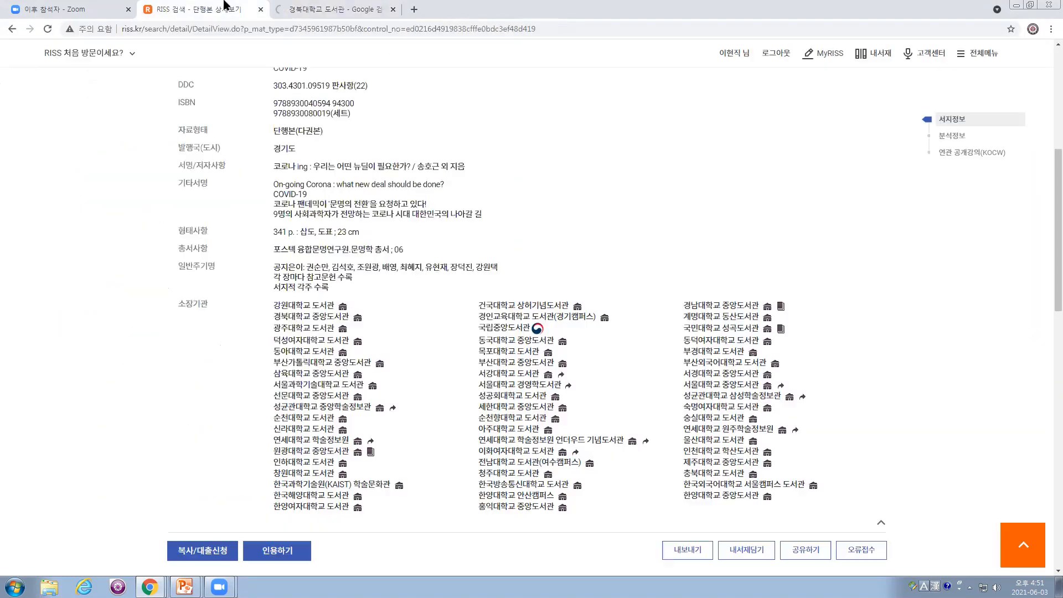
scroll(482, 173, up, 5)
drag(168, 270, 222, 274)
key(ctrl+c)
click(324, 7)
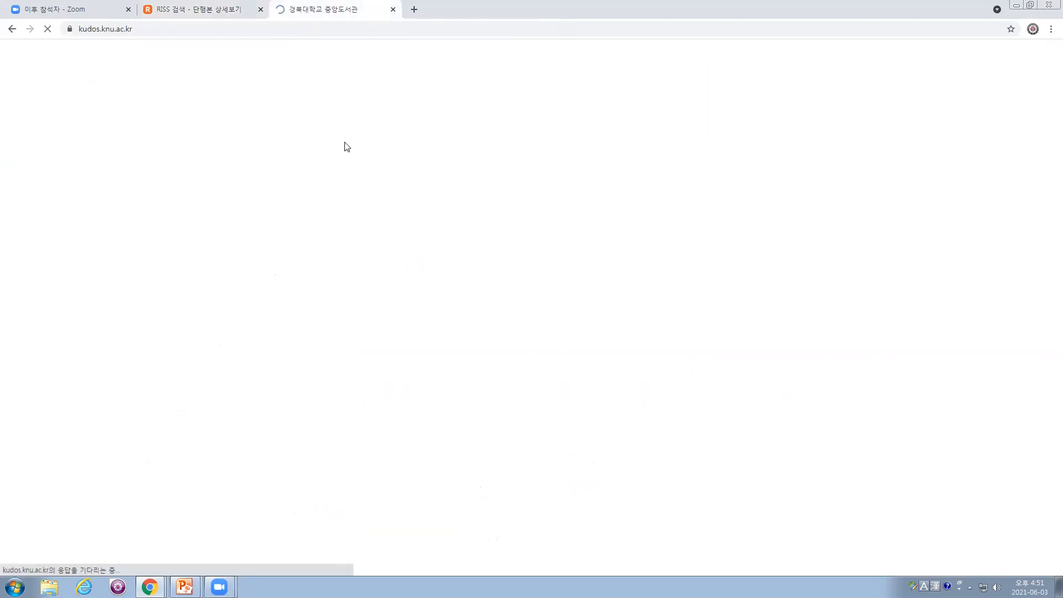
click(371, 292)
key(ctrl+v)
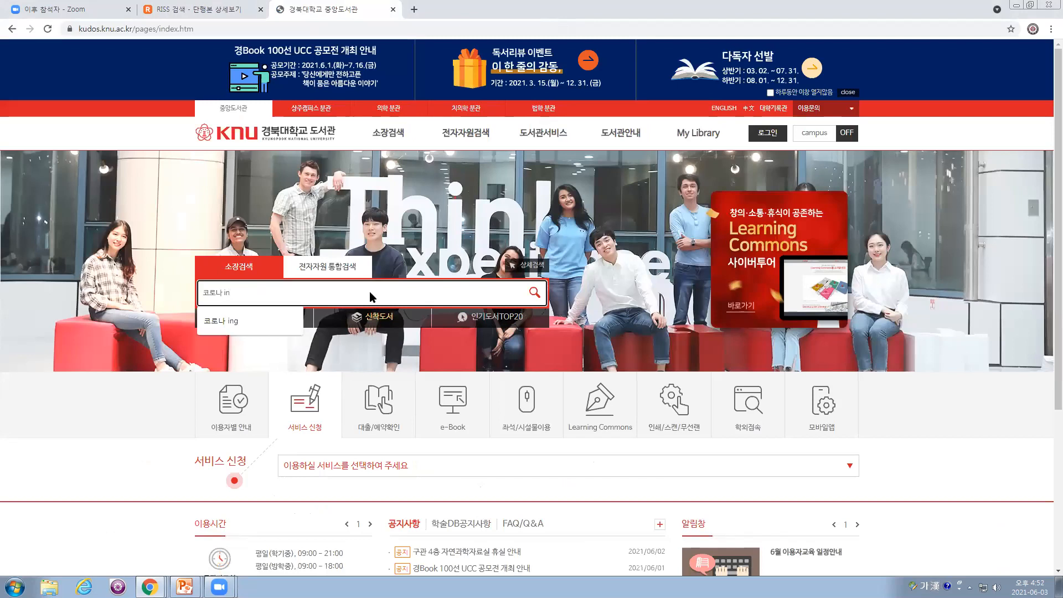
key(Return)
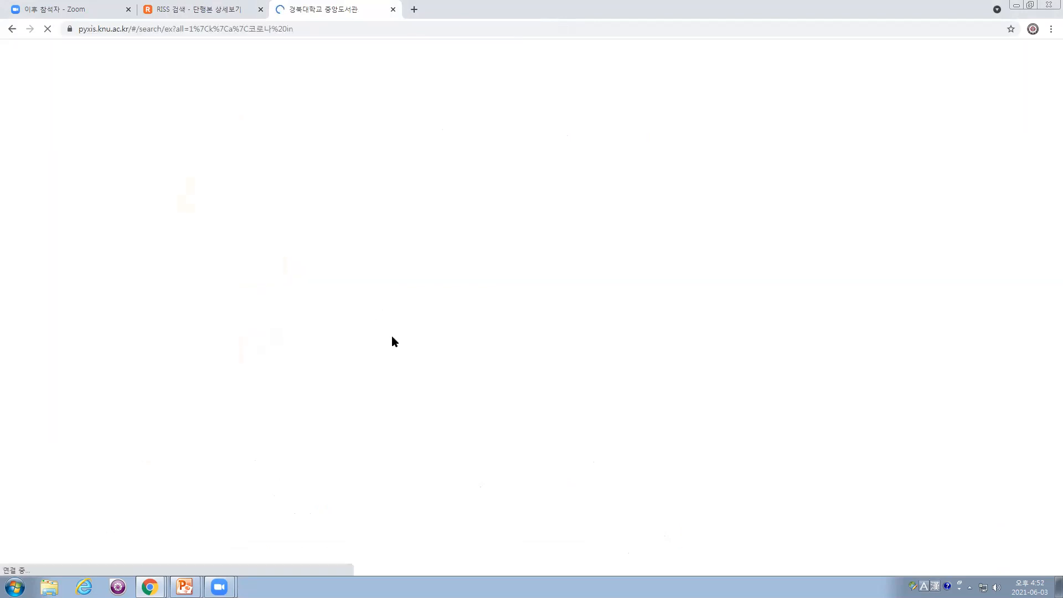
Correct the catalogue search term to "코로나 ing" and rerun the holdings search.
click(446, 361)
text(ㅎ)
key(BackSpace)
text(g)
key(Return)
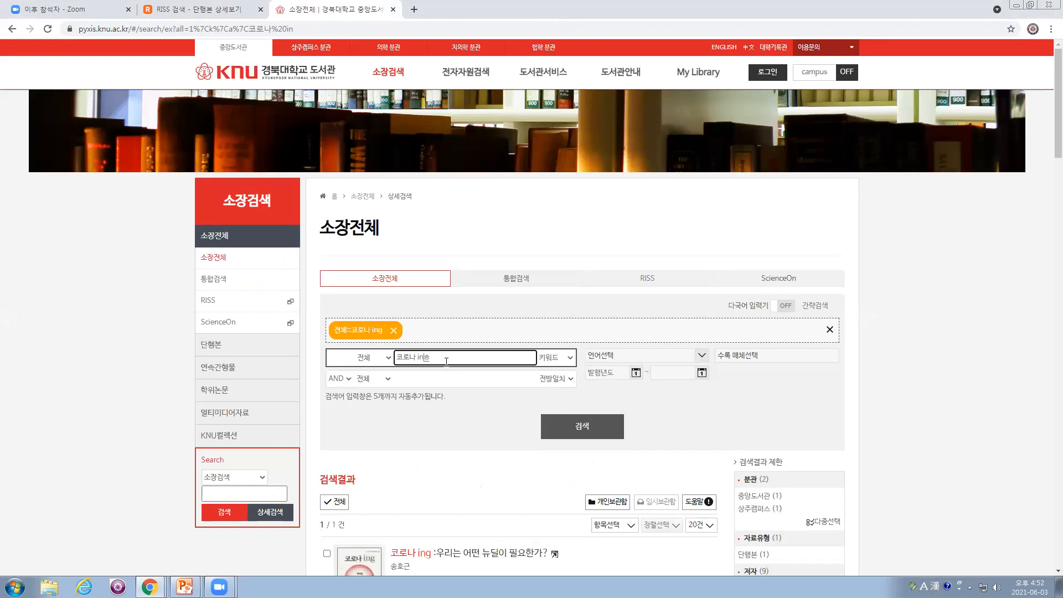
Check the loan status of the 중앙도서관 copy of the book and close the library catalogue.
scroll(438, 420, down, 3)
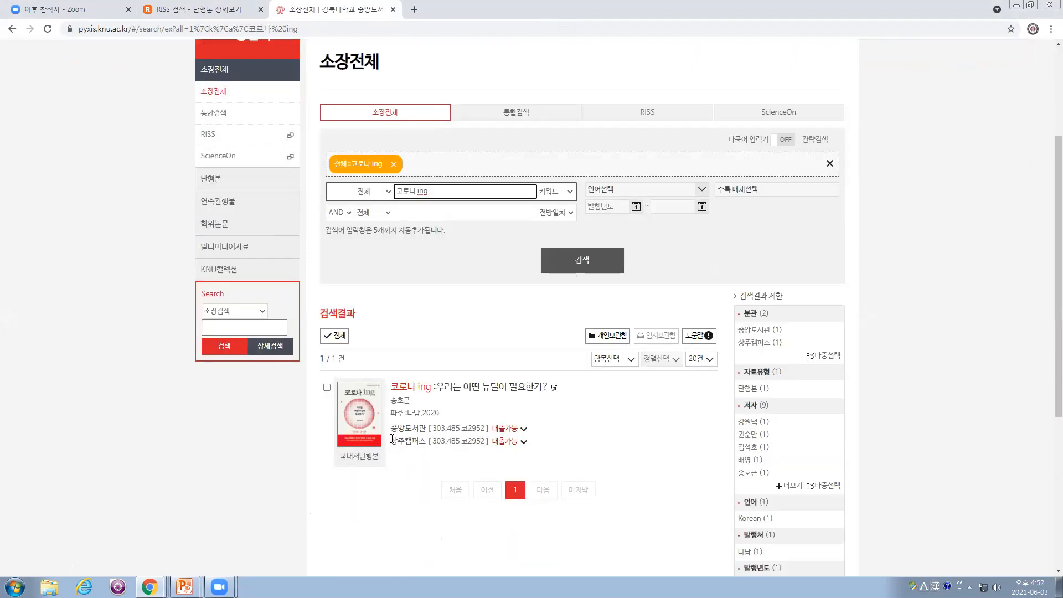
drag(391, 429, 528, 433)
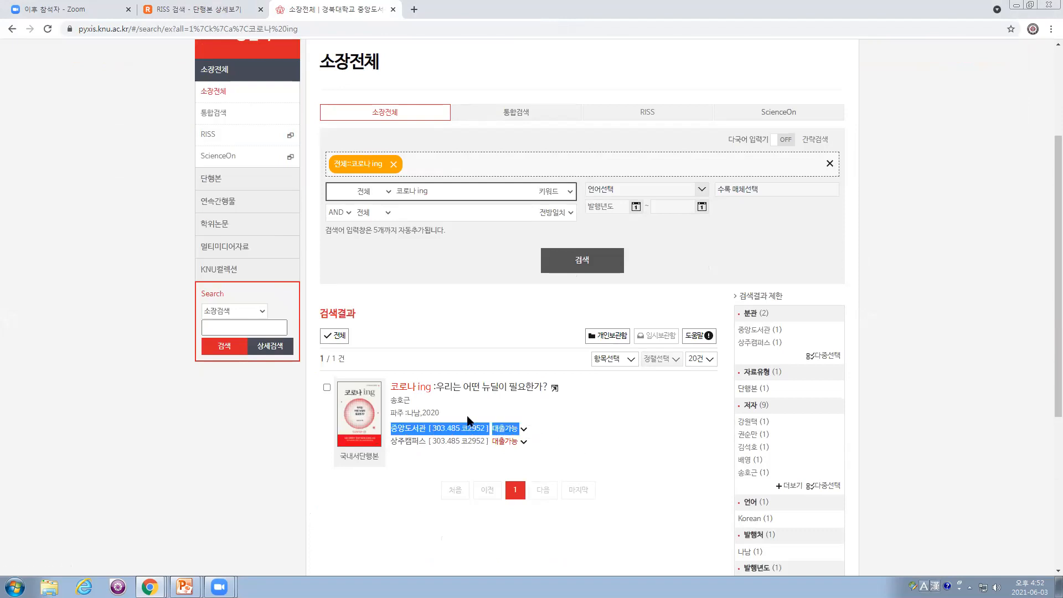
click(392, 10)
In the loan request window, agree to the provision of personal information and close the form without submitting it.
mouse_move(149, 587)
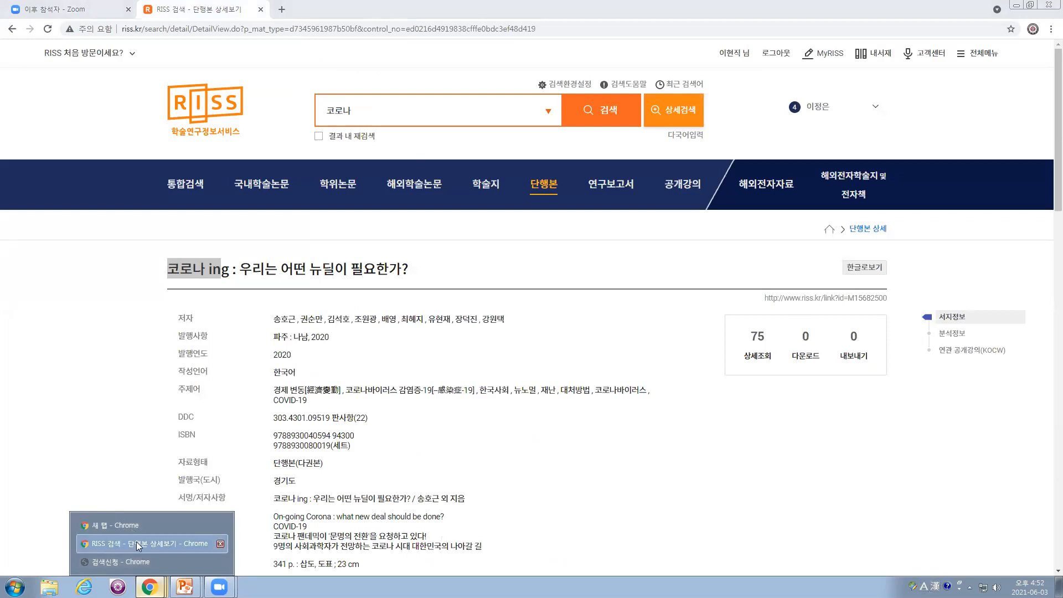
click(143, 562)
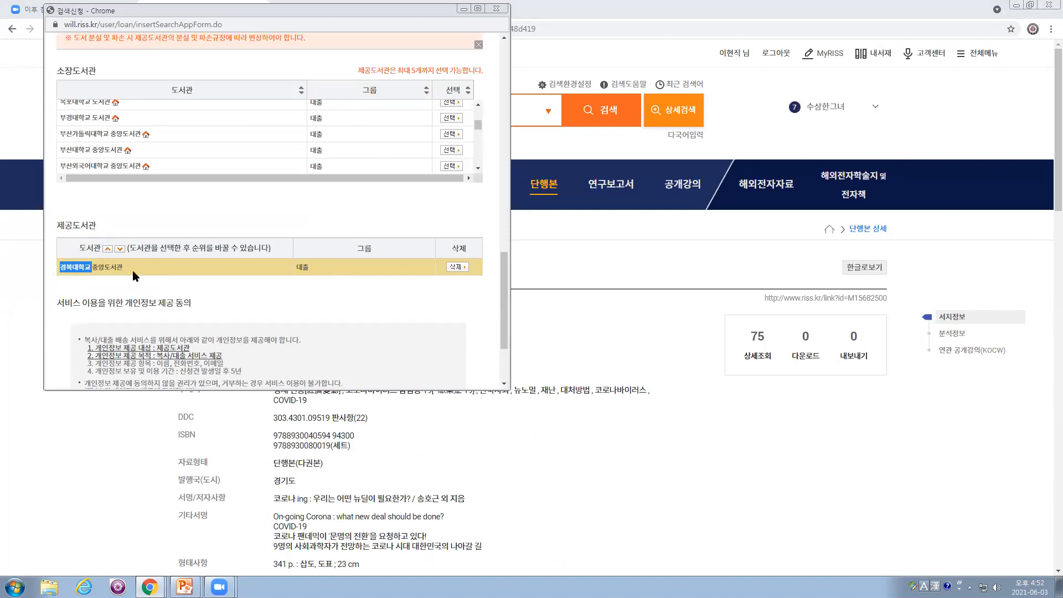
scroll(159, 280, down, 2)
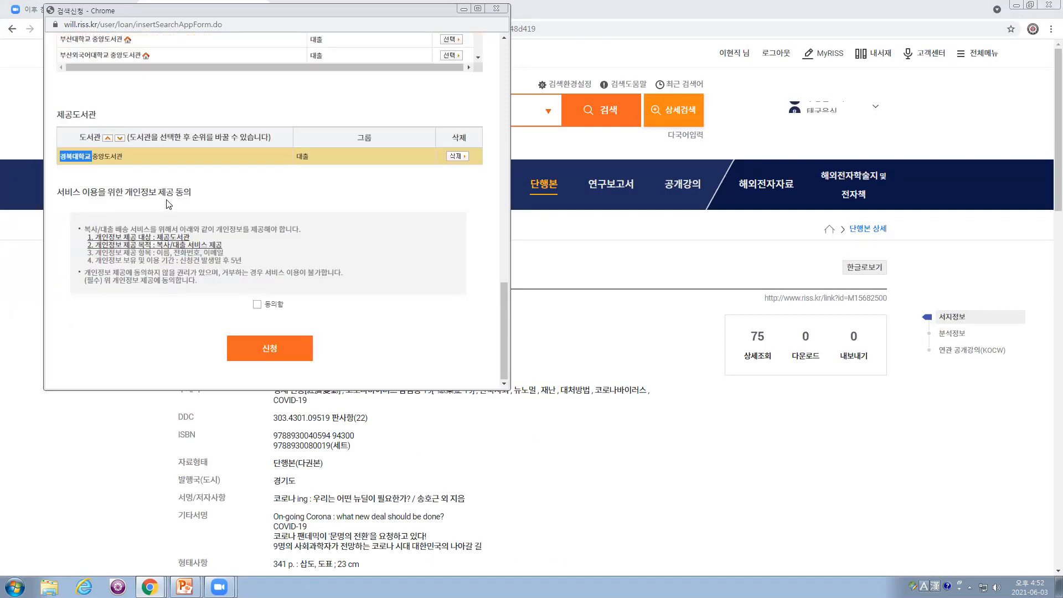
click(278, 355)
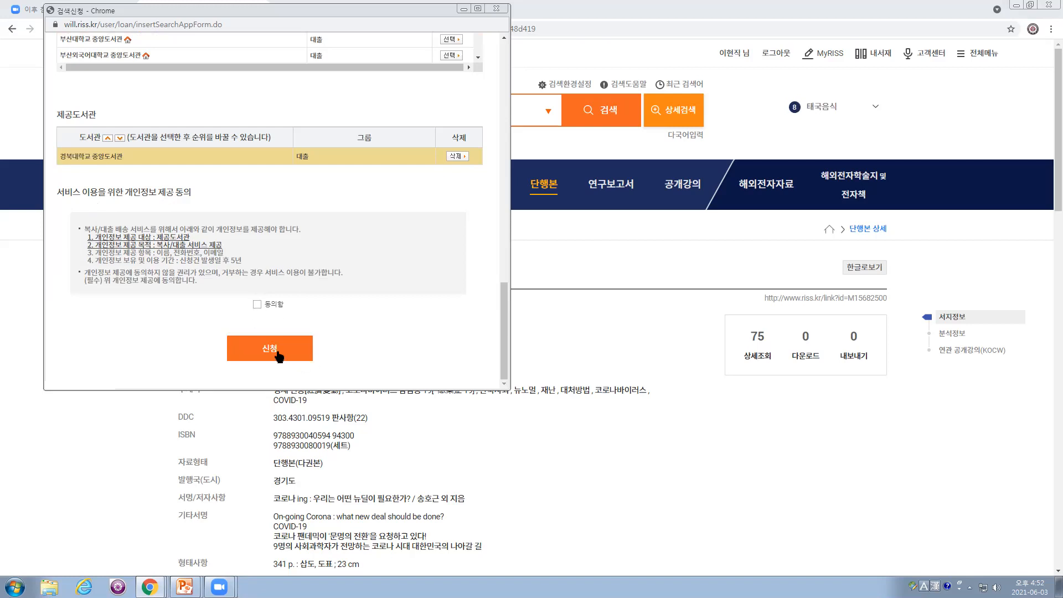
click(257, 304)
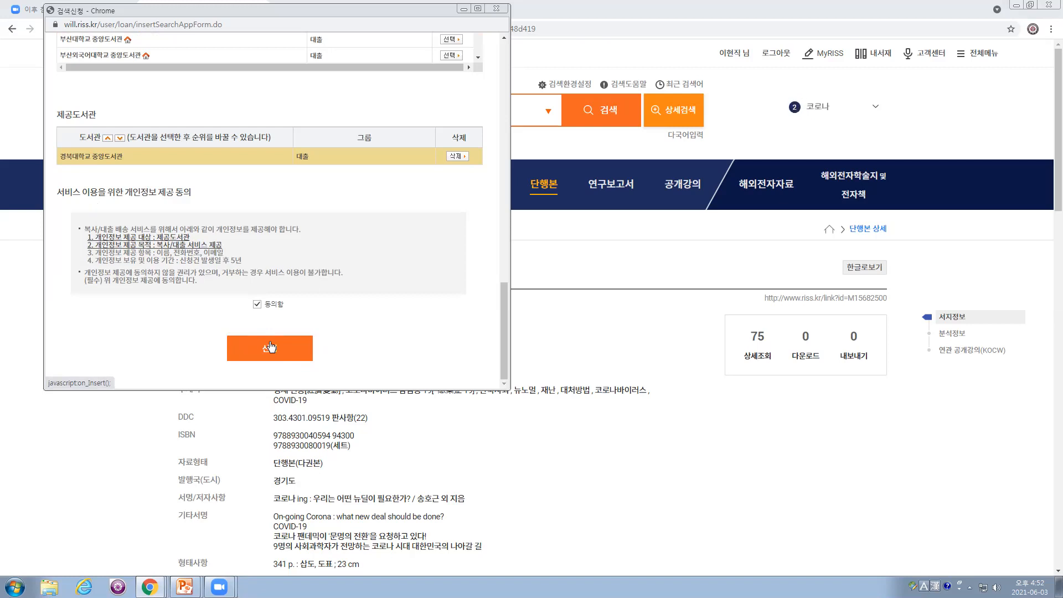
scroll(476, 183, up, 8)
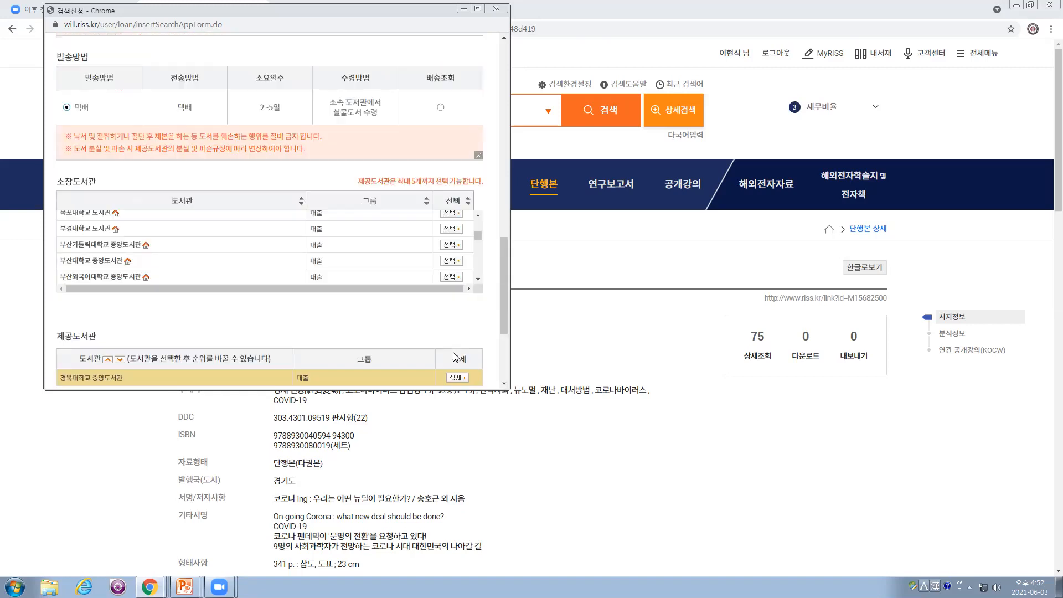
scroll(485, 144, up, 3)
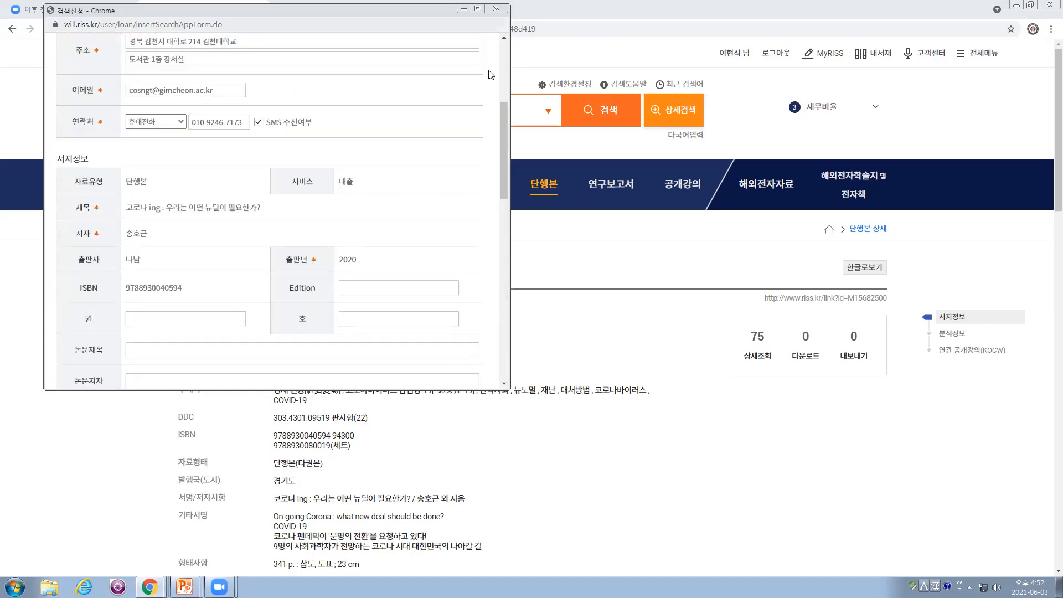
click(496, 10)
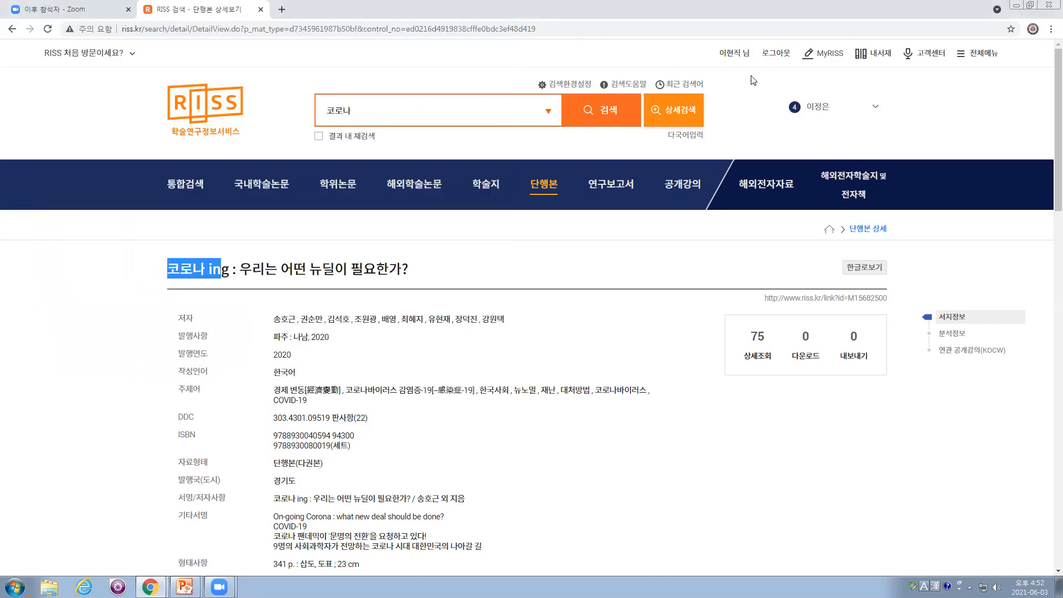
Open the purchase and request status (구매·신청현황) in MyRISS and review the copy/loan request history.
click(824, 56)
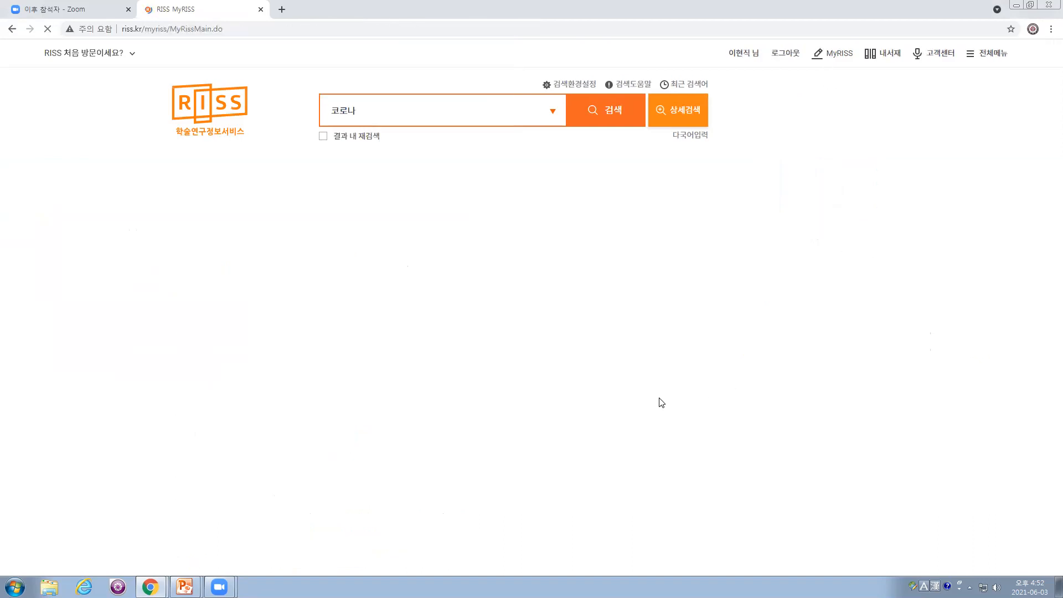
scroll(670, 410, down, 1)
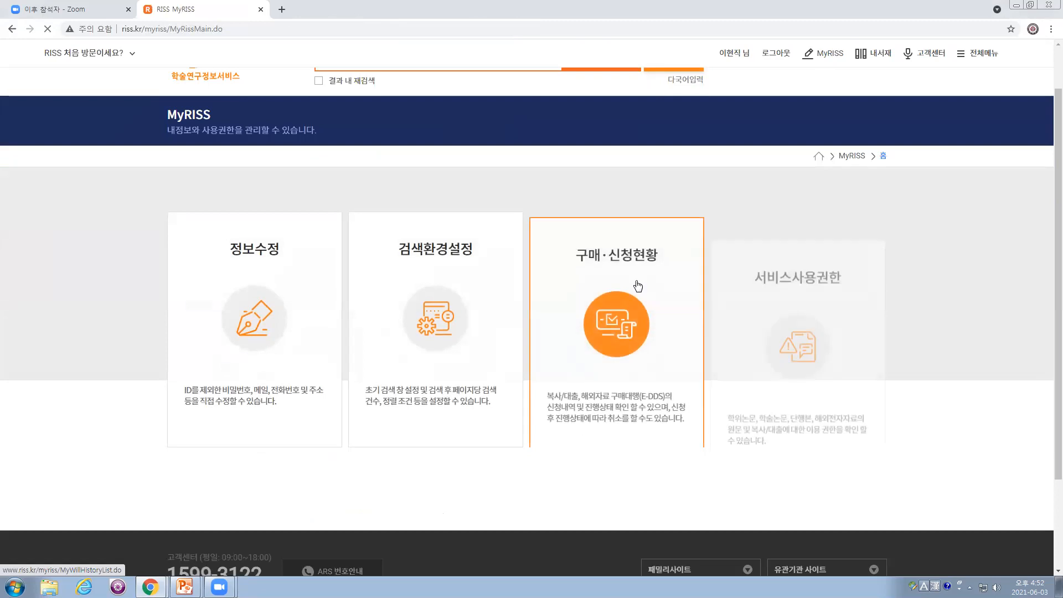
click(638, 277)
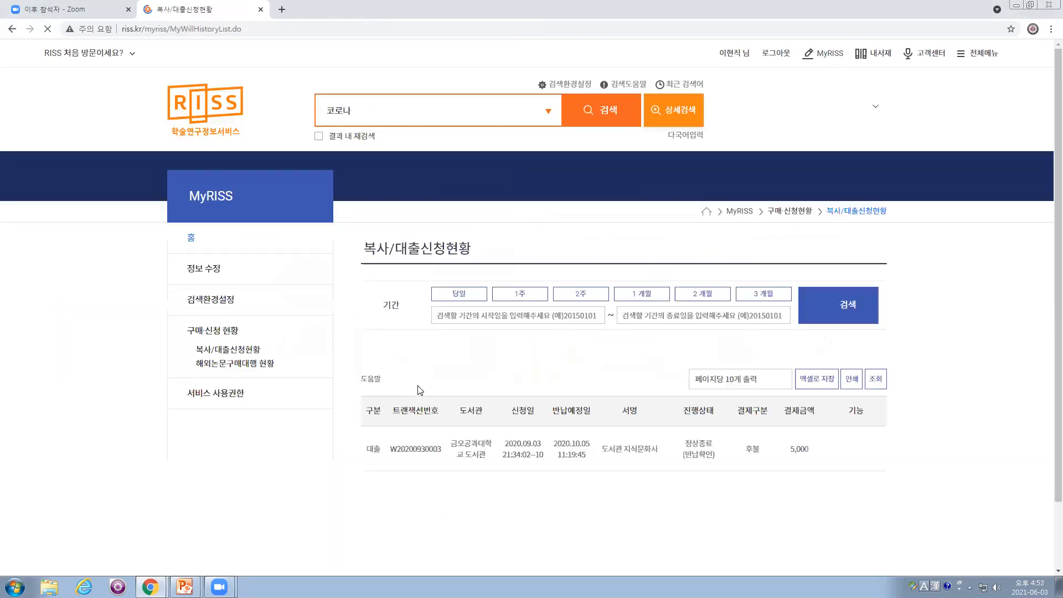
scroll(419, 391, down, 3)
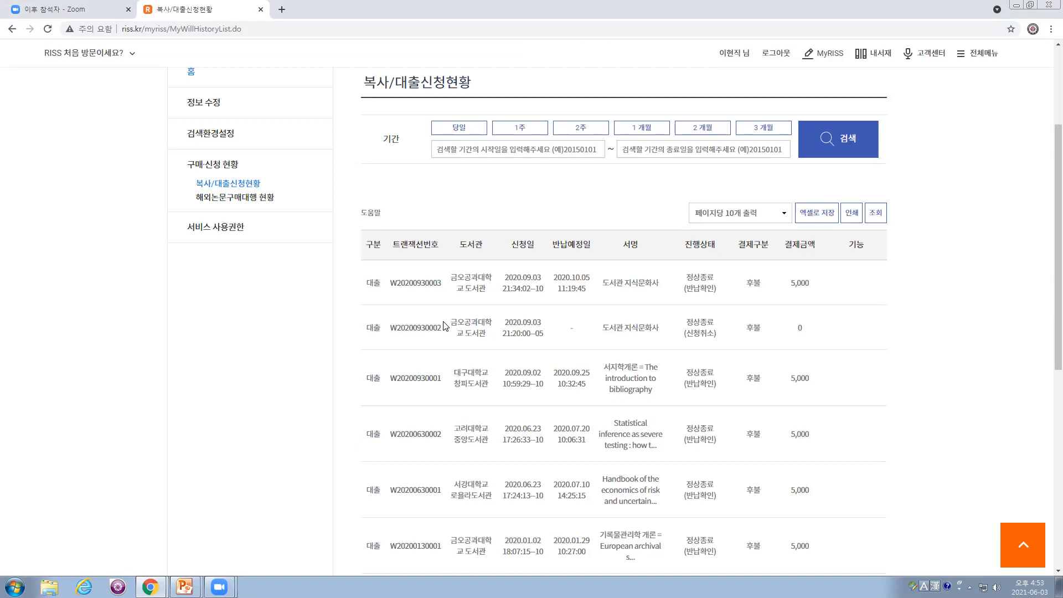
scroll(444, 326, up, 3)
drag(364, 194, 497, 206)
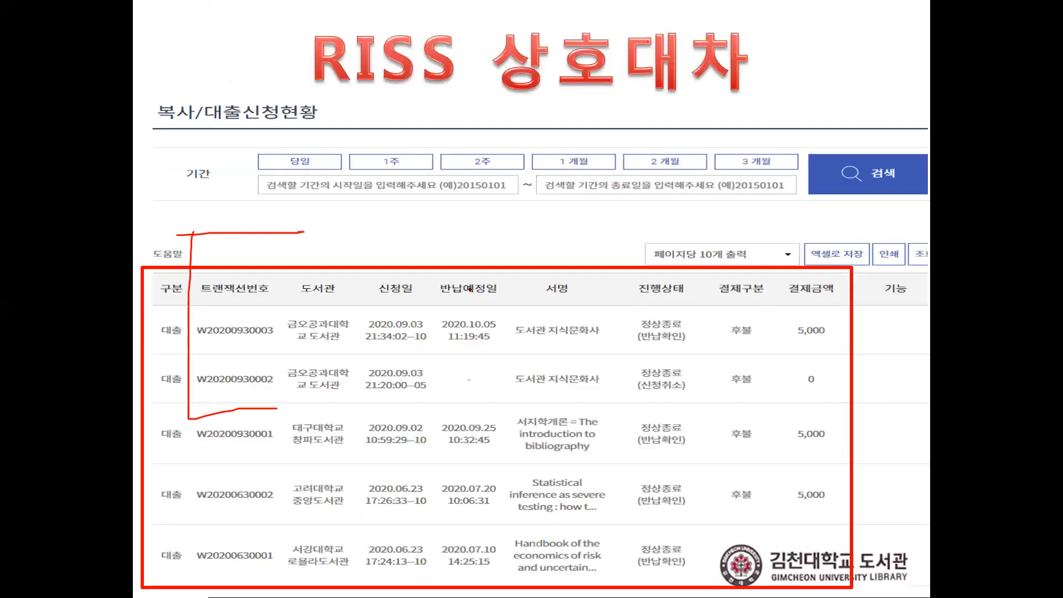
key(Right)
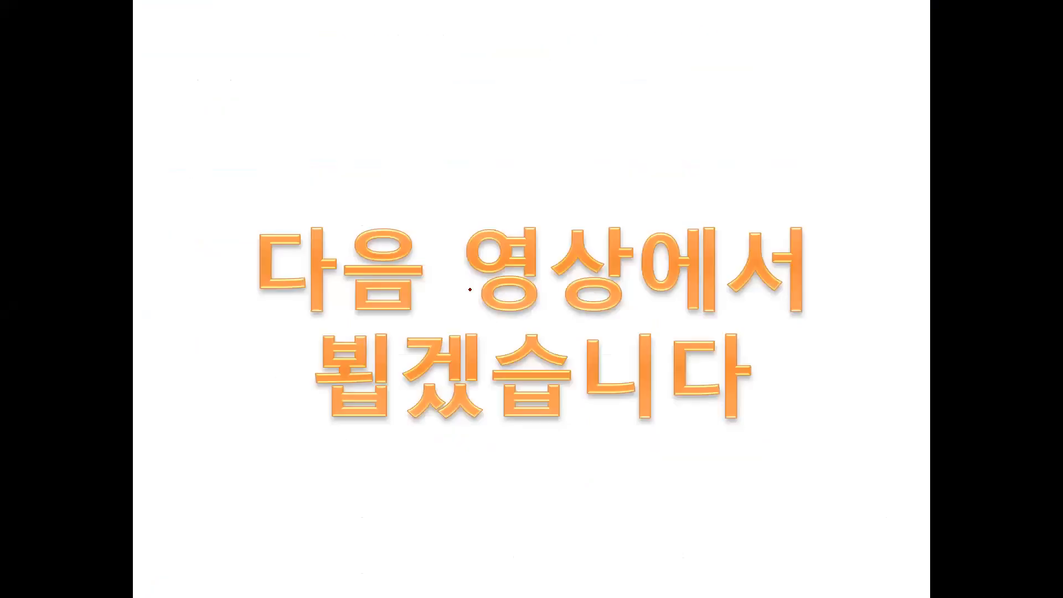